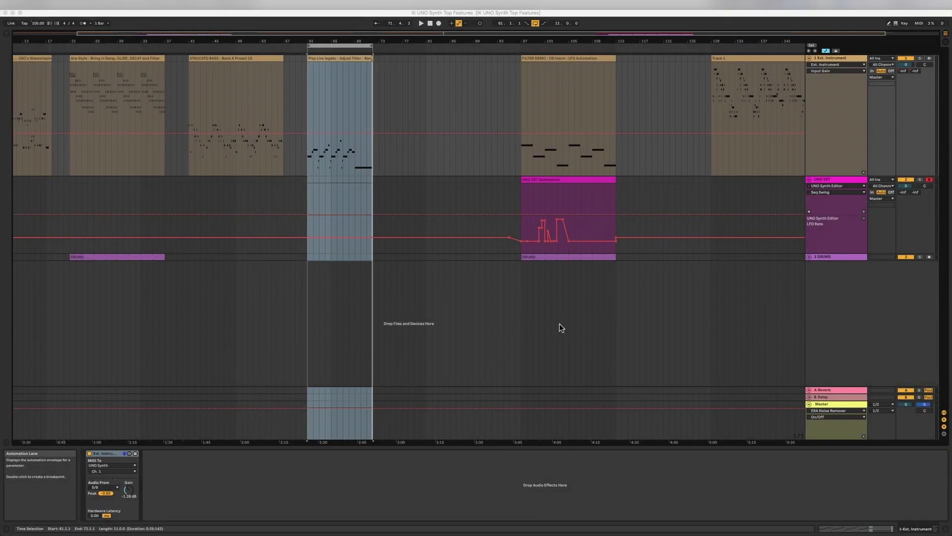
Step: Show the UNO Synth Editor window from the UNO VST device, with preset 69 loaded
left_click(559, 323)
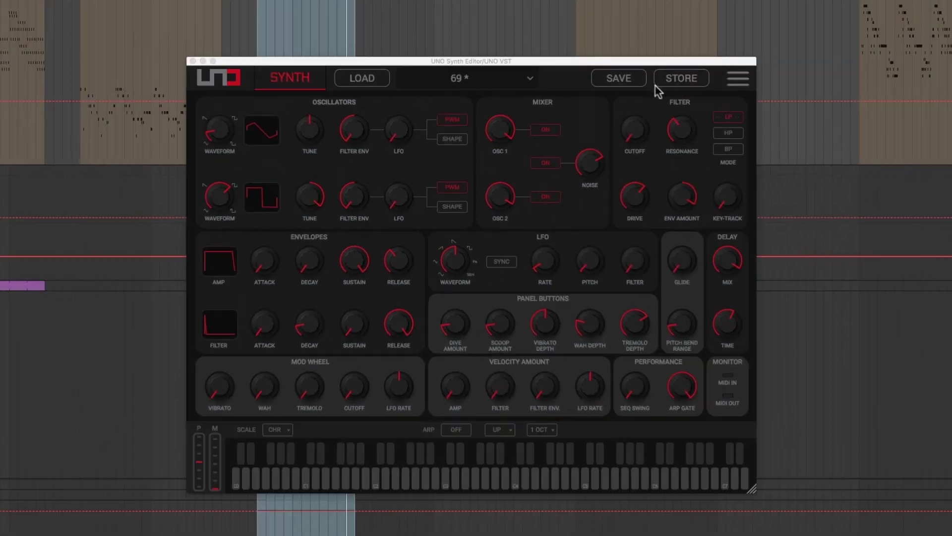
Step: Save the sound as 'Weird Patch', then move the editor window up and enlarge it
left_click(619, 78)
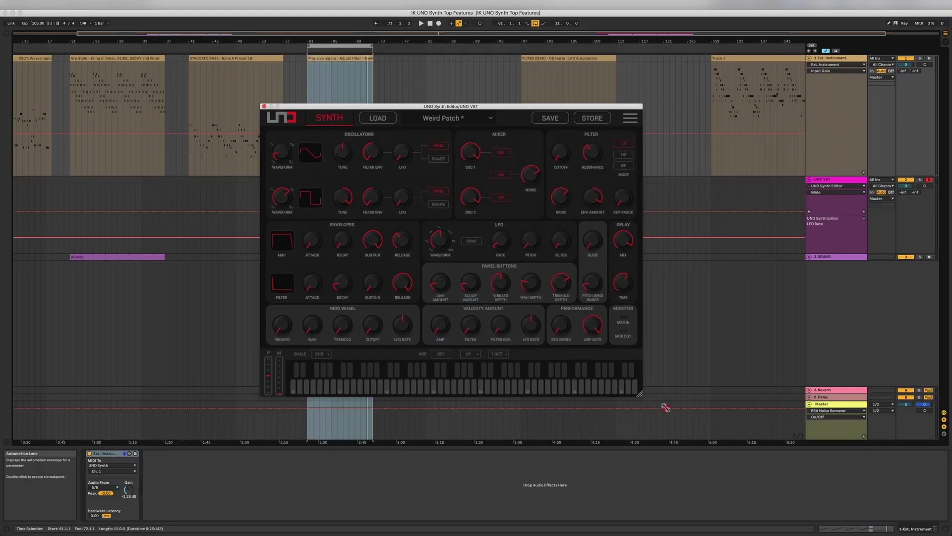
left_click_drag(665, 407, 826, 532)
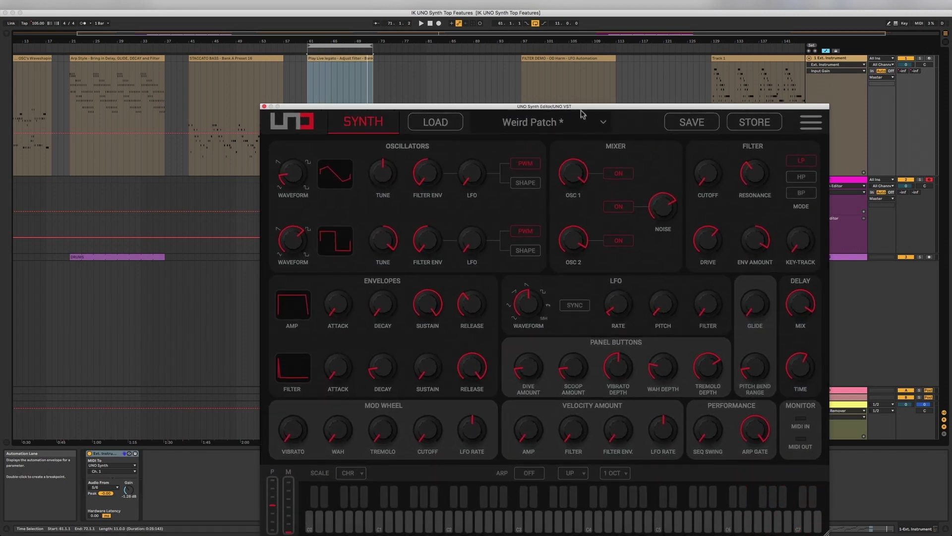
left_click_drag(583, 112, 506, 39)
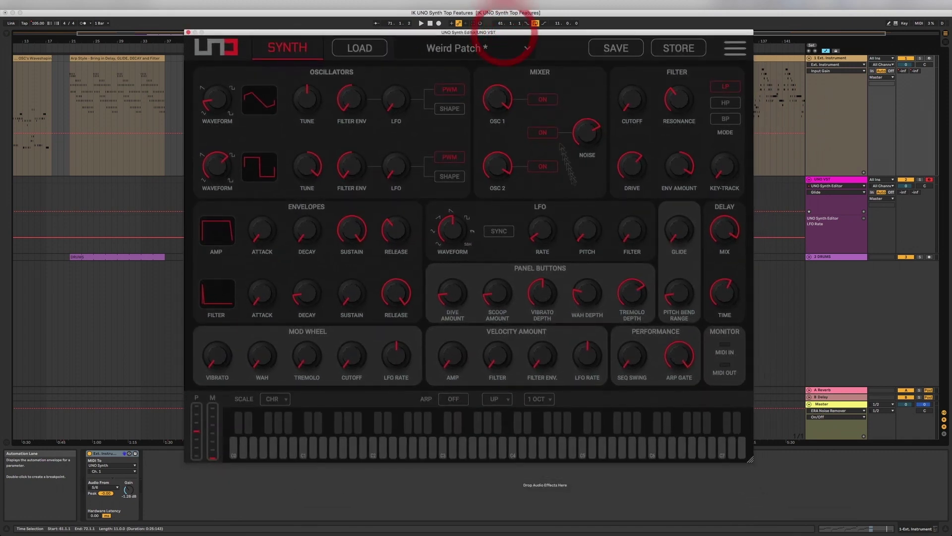
left_click_drag(752, 459, 828, 513)
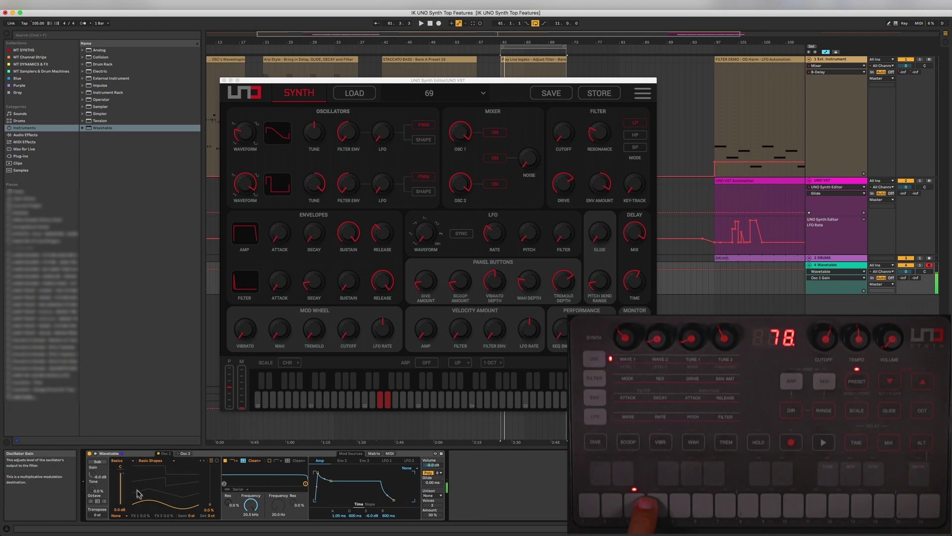
Step: Set the Wavetable Osc 1 wavetable position from 0% to 29%
left_click_drag(138, 493, 137, 476)
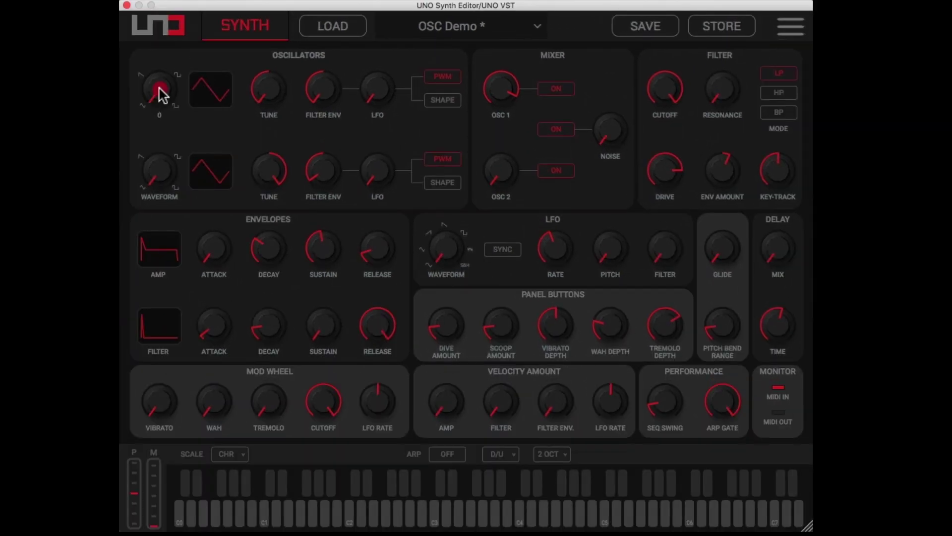
Step: Sweep the OSC 1 WAVEFORM from saw up to 112, ending on the square wave
left_click_drag(159, 92, 161, 6)
left_click_drag(158, 92, 149, 33)
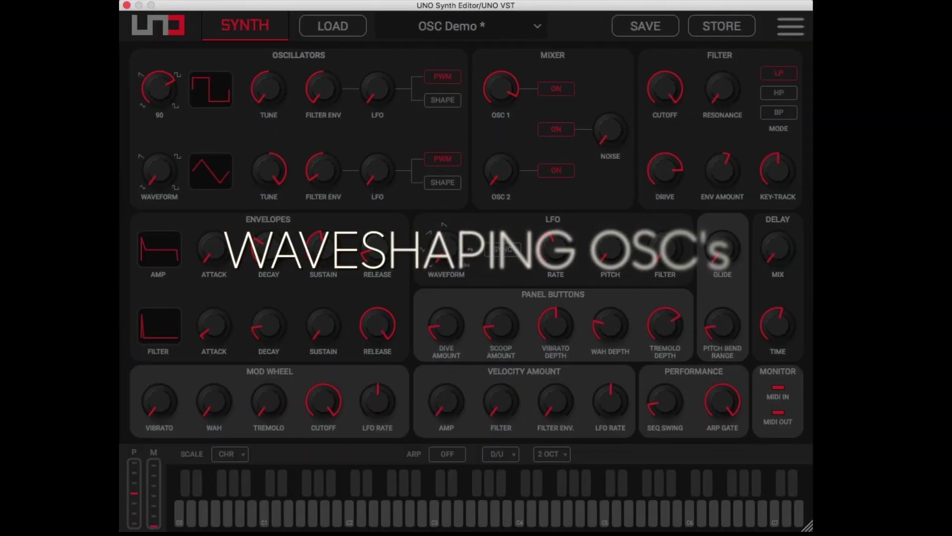
left_click_drag(158, 92, 158, 75)
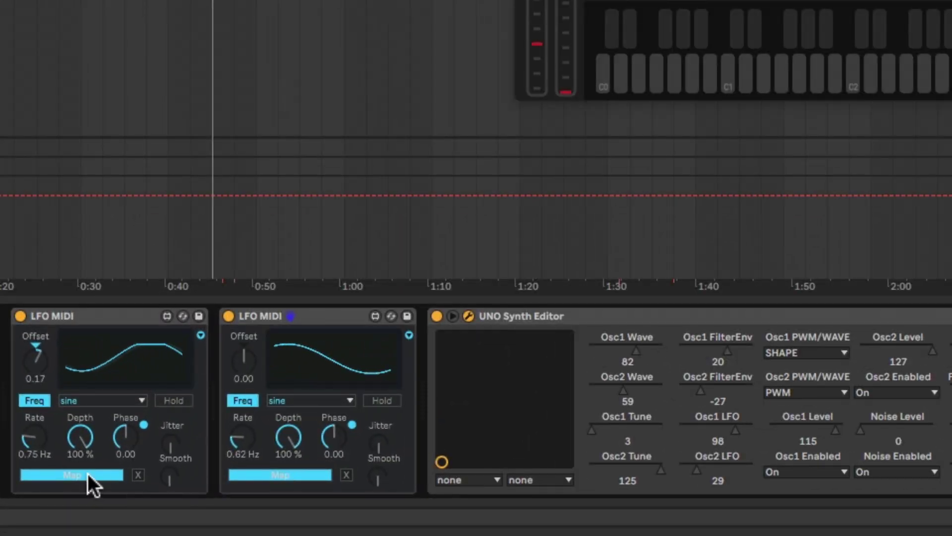
Step: Map the first LFO MIDI to Osc1 Wave, then start mapping the second LFO
left_click(88, 473)
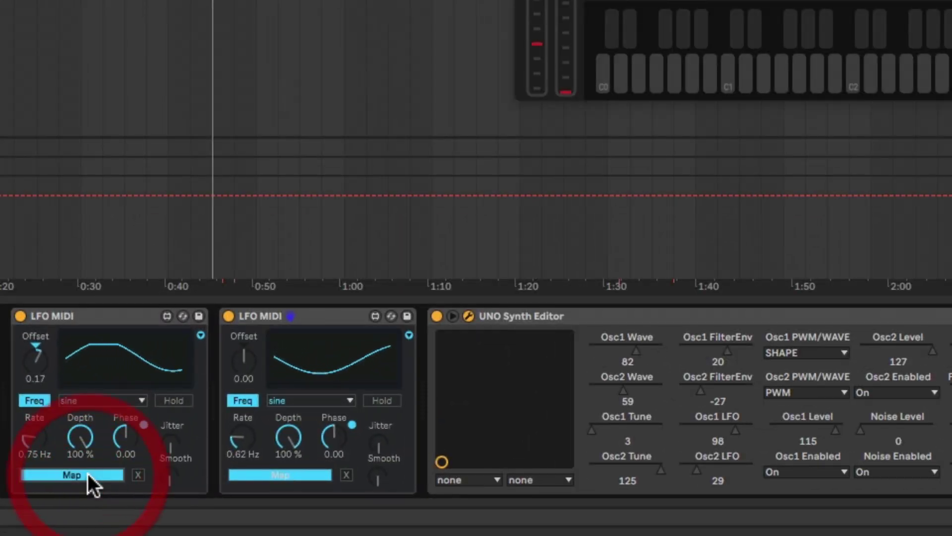
left_click(634, 350)
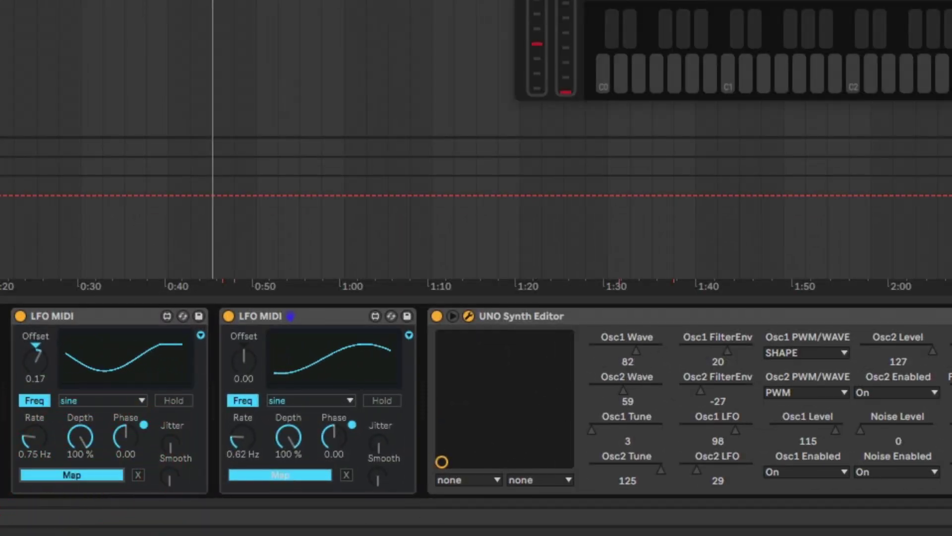
left_click(276, 475)
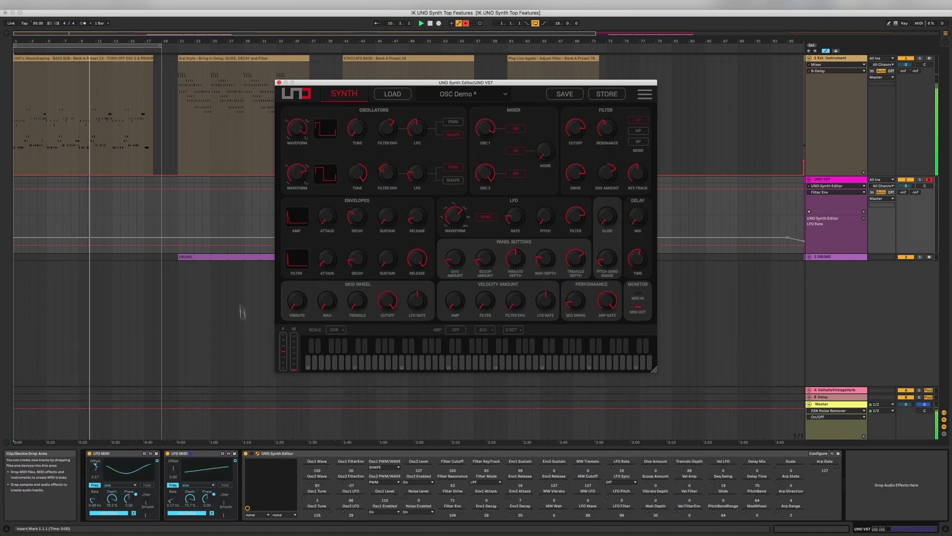
left_click(201, 454)
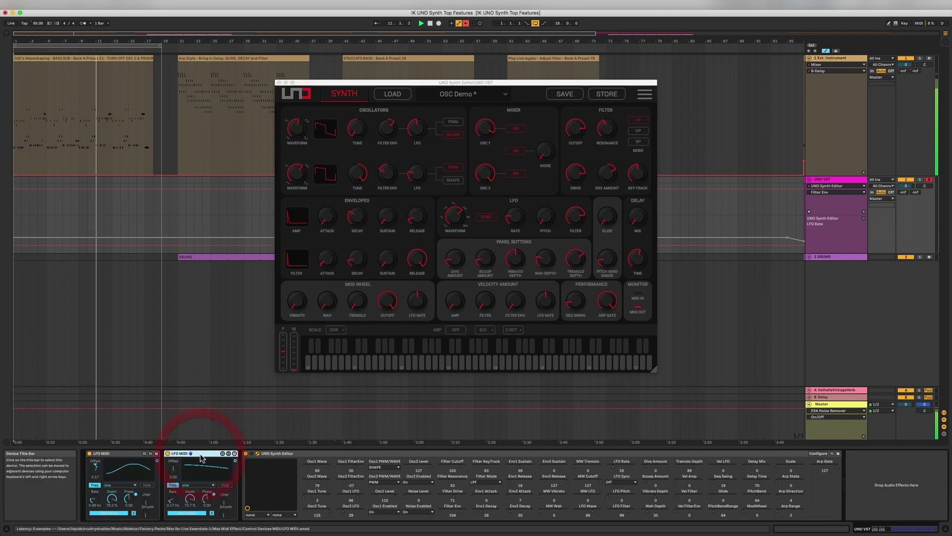